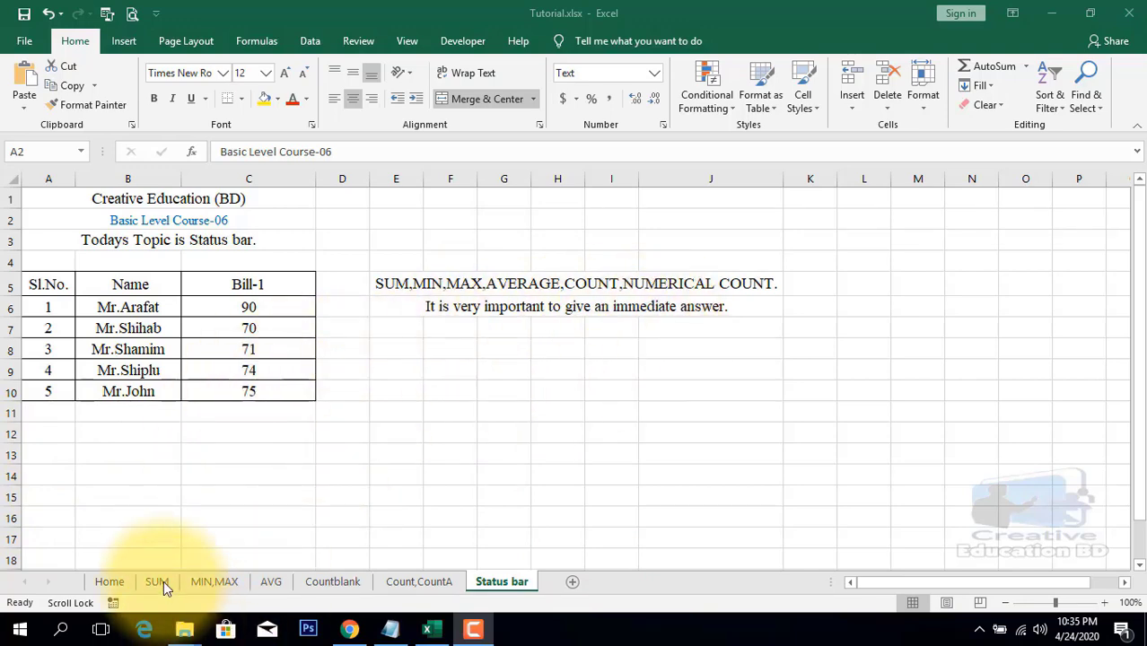
- On the Home sheet, select the first five courses and their Done remarks, then view the Status bar note
left_click(109, 583)
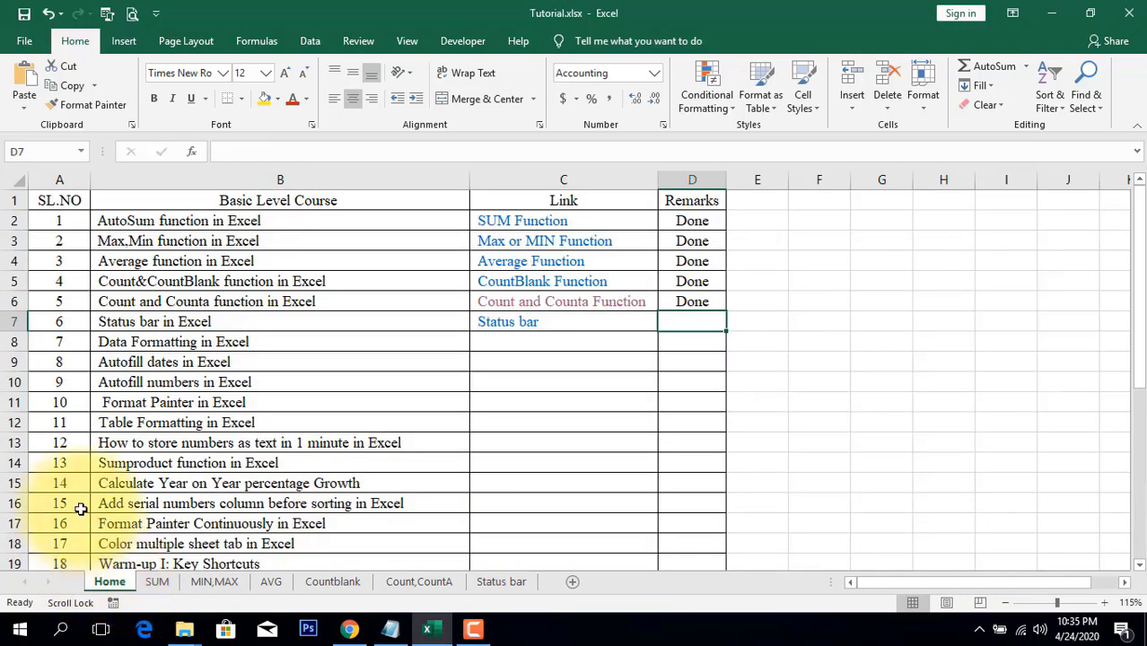
left_click_drag(328, 223, 335, 304)
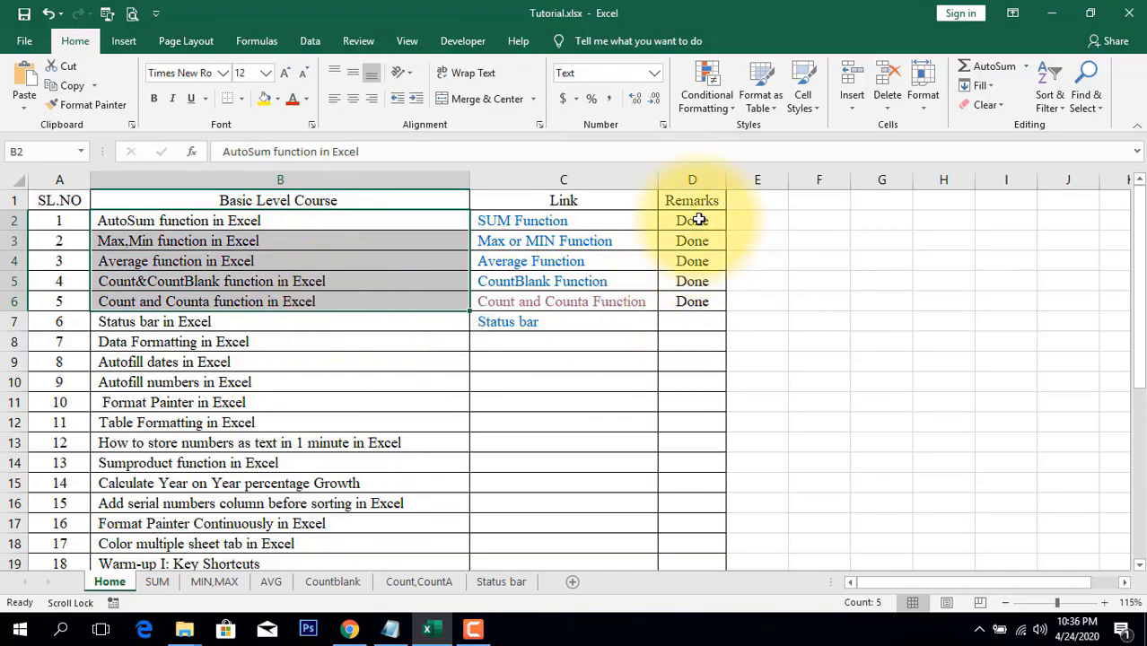
left_click_drag(689, 221, 691, 307)
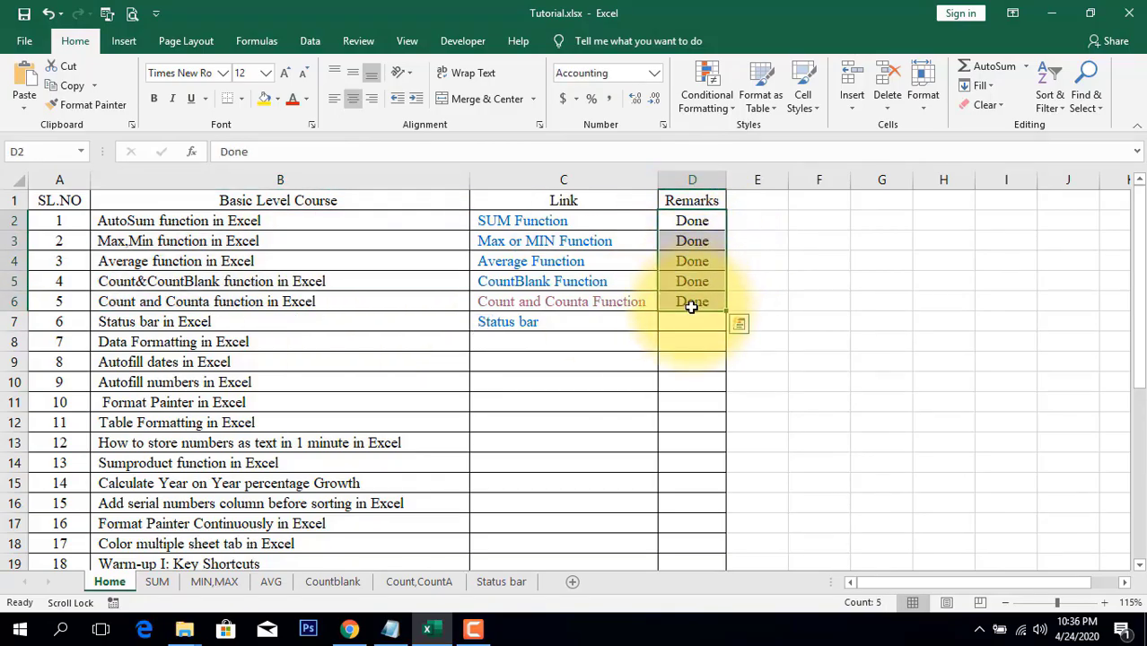
left_click(162, 321)
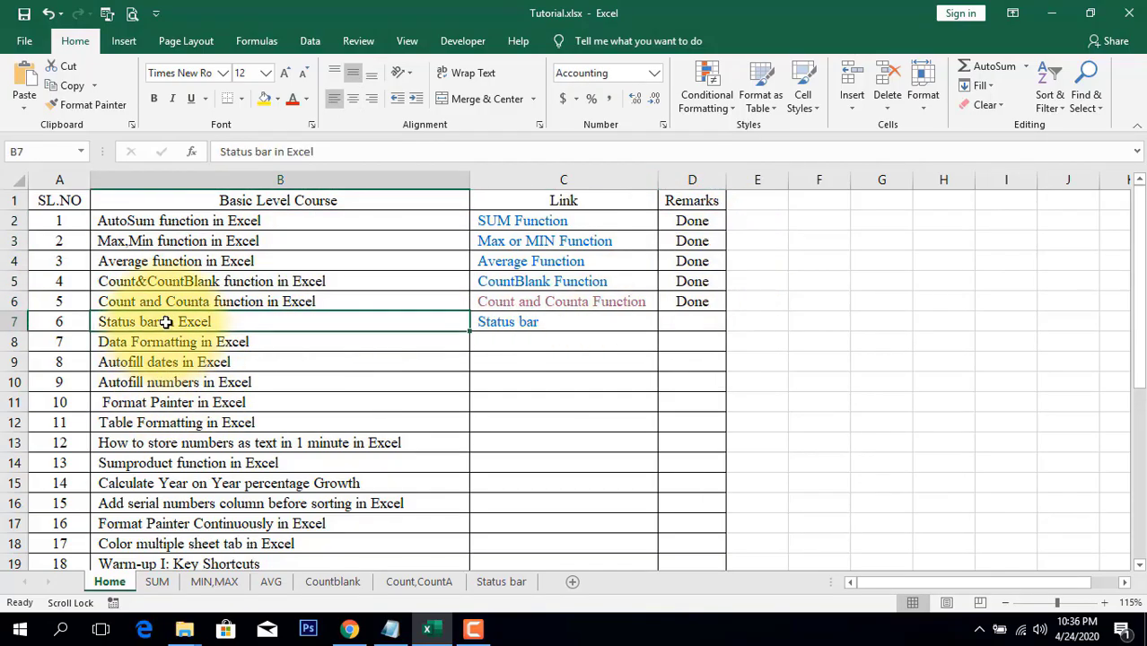
left_click(499, 583)
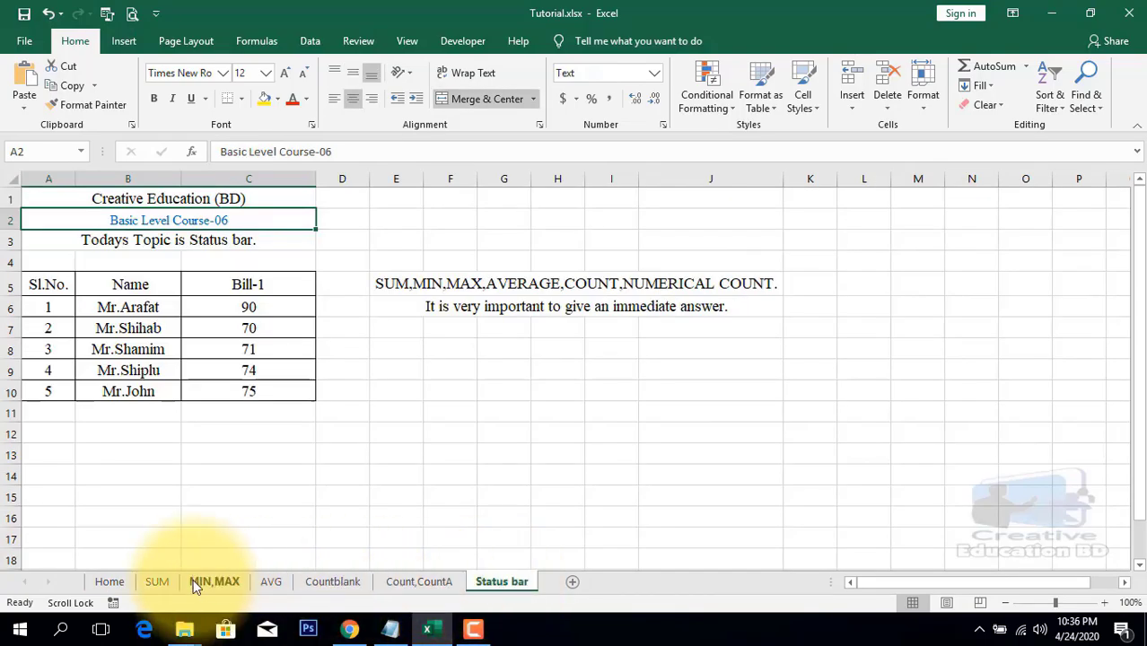
left_click(449, 282)
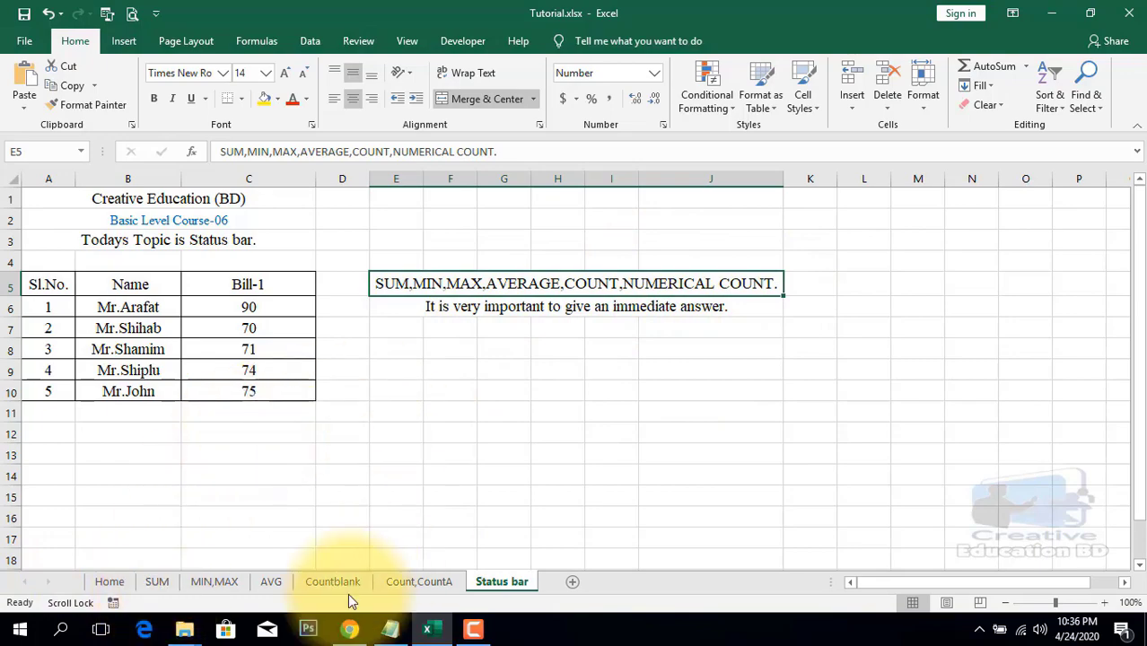
- Flip through the SUM, MIN,MAX, AVG, Countblank and Count,CountA sheets, ending back on Status bar
left_click(161, 582)
left_click(218, 580)
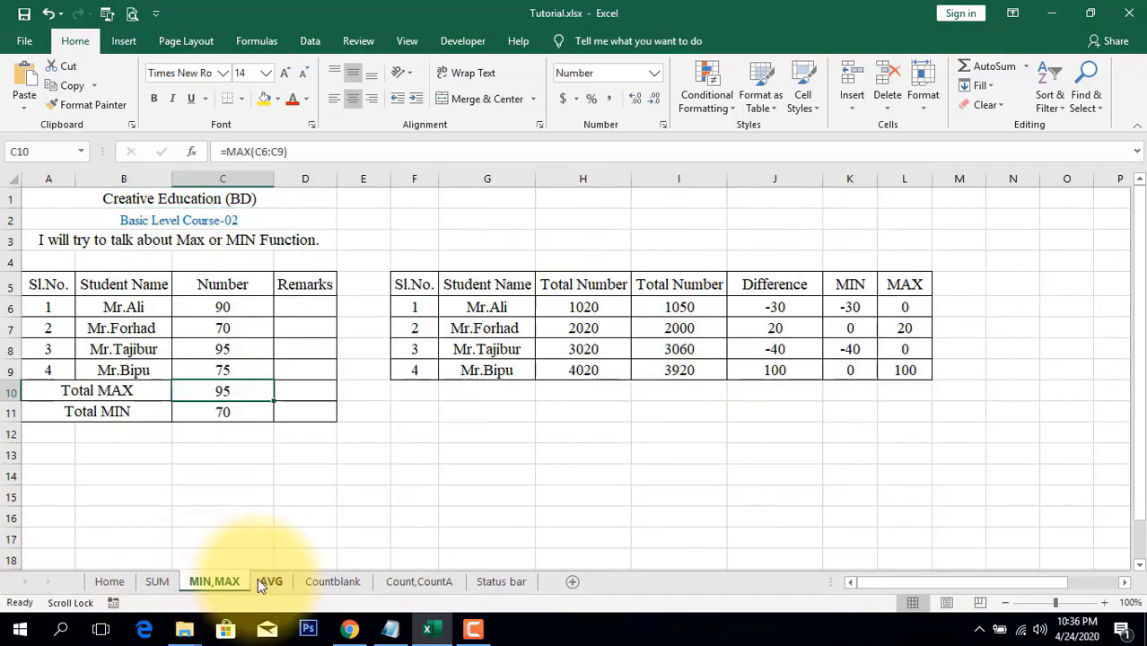
left_click(274, 581)
left_click(334, 581)
left_click(409, 581)
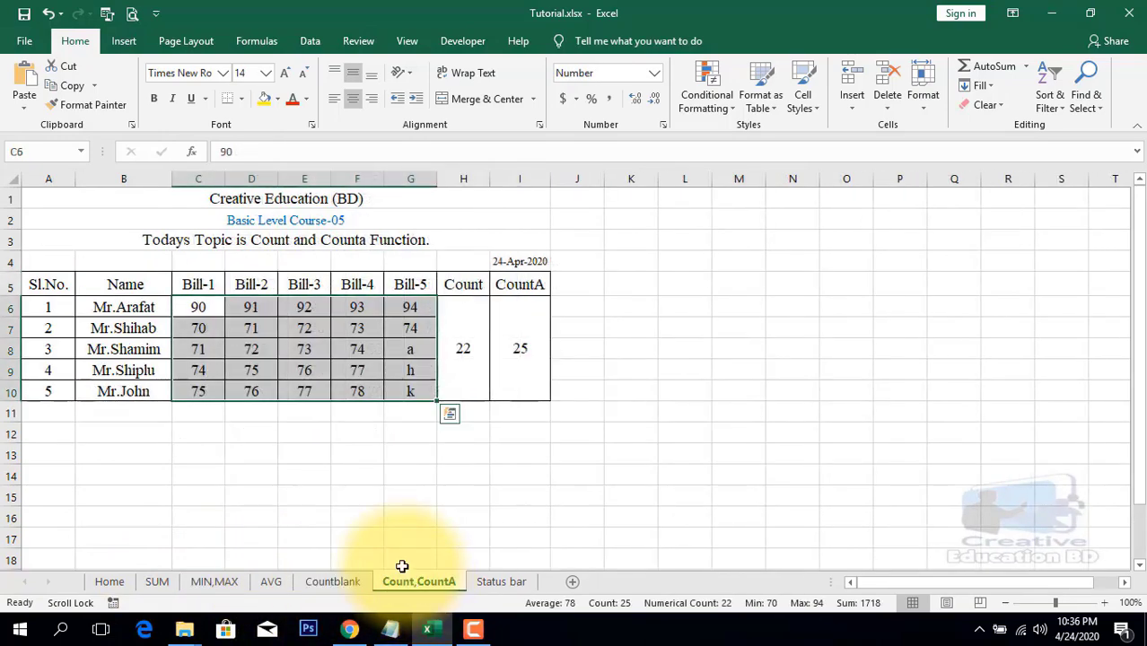
left_click(499, 582)
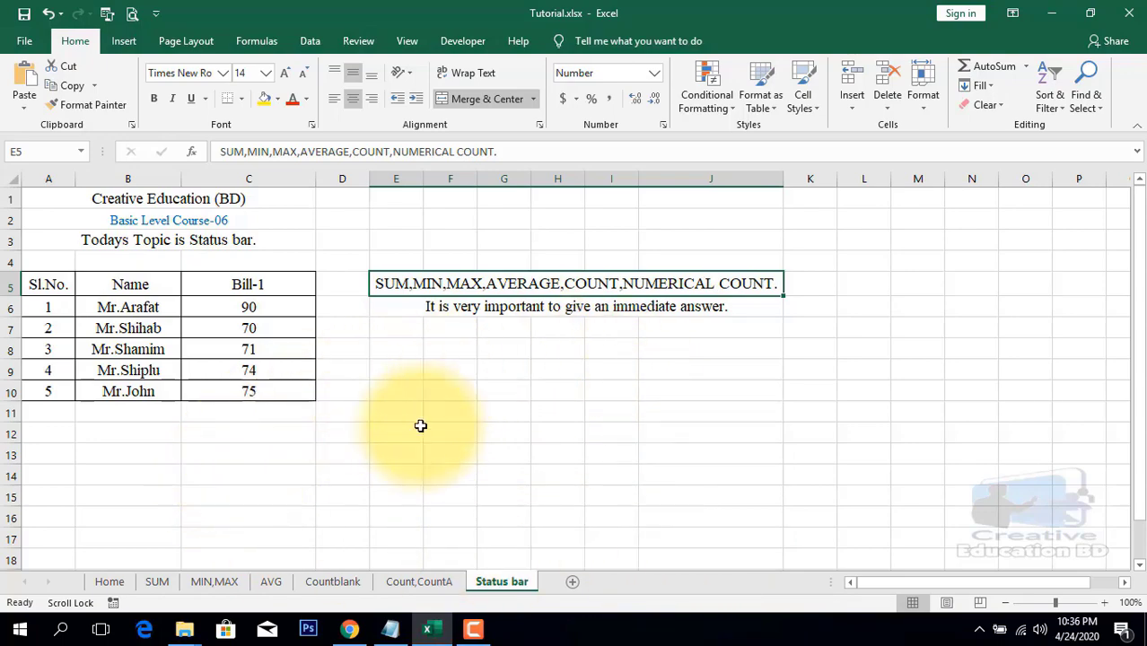
- Select Bill-1 values C6:C10 so the status bar shows Average 76, Count 5, Min 70, Max 90, Sum 380
left_click(49, 284)
left_click_drag(49, 284, 302, 387)
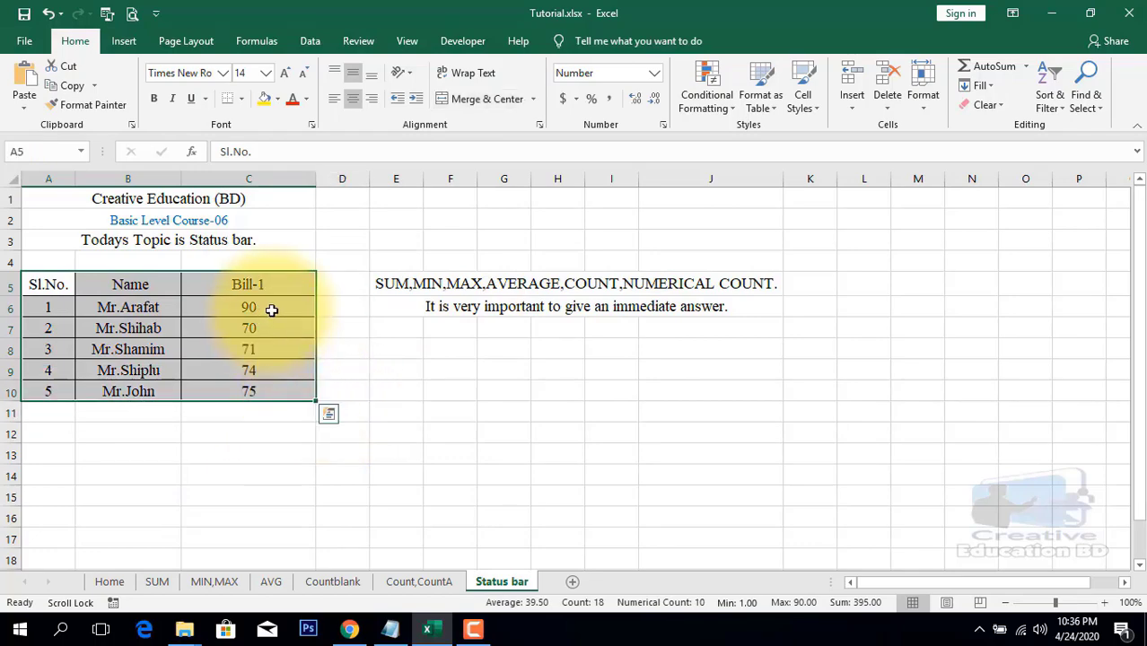
left_click_drag(271, 309, 271, 393)
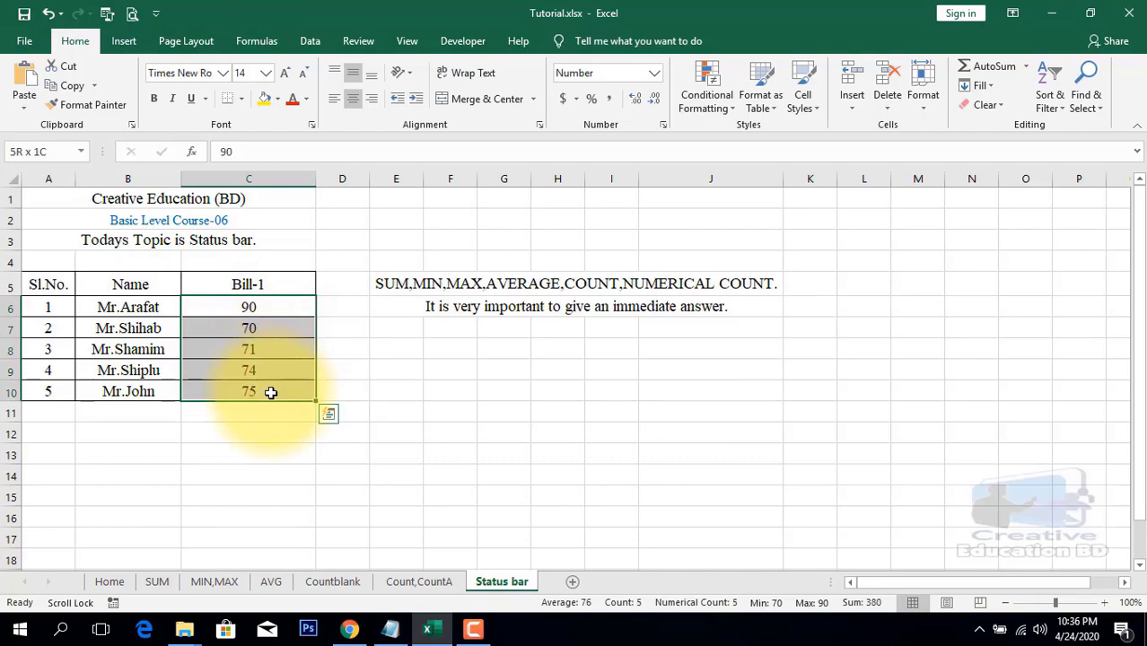
left_click_drag(271, 393, 269, 391)
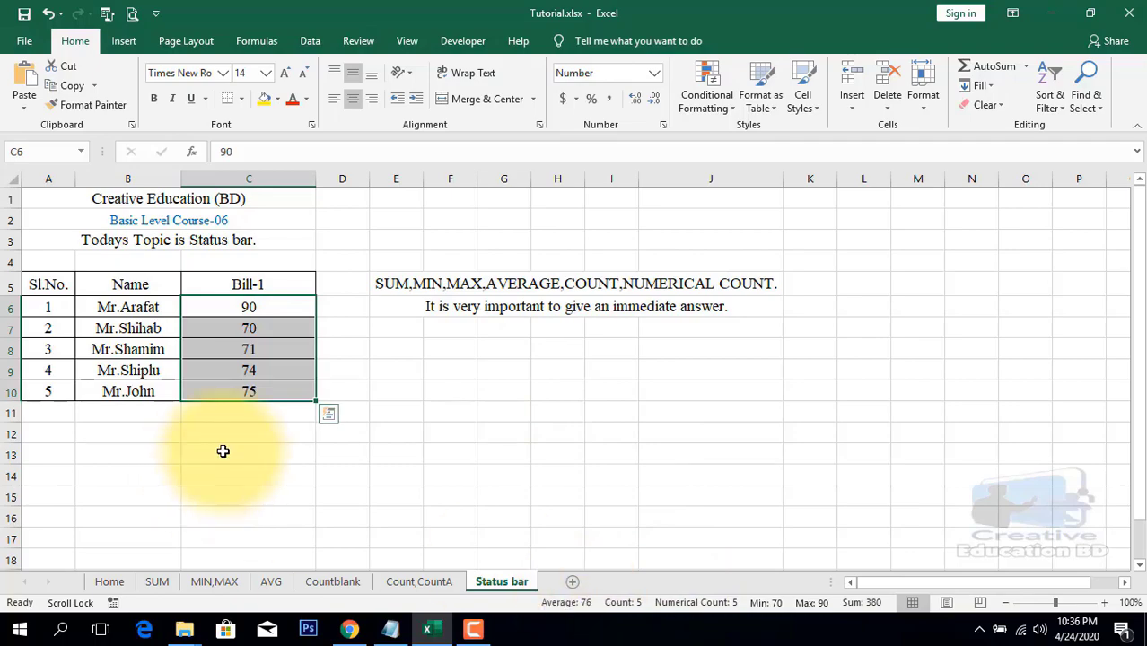
left_click(276, 410)
- Enter =AVERAGE(C6:C10) in C11 and centre the 76.00 result
type("=")
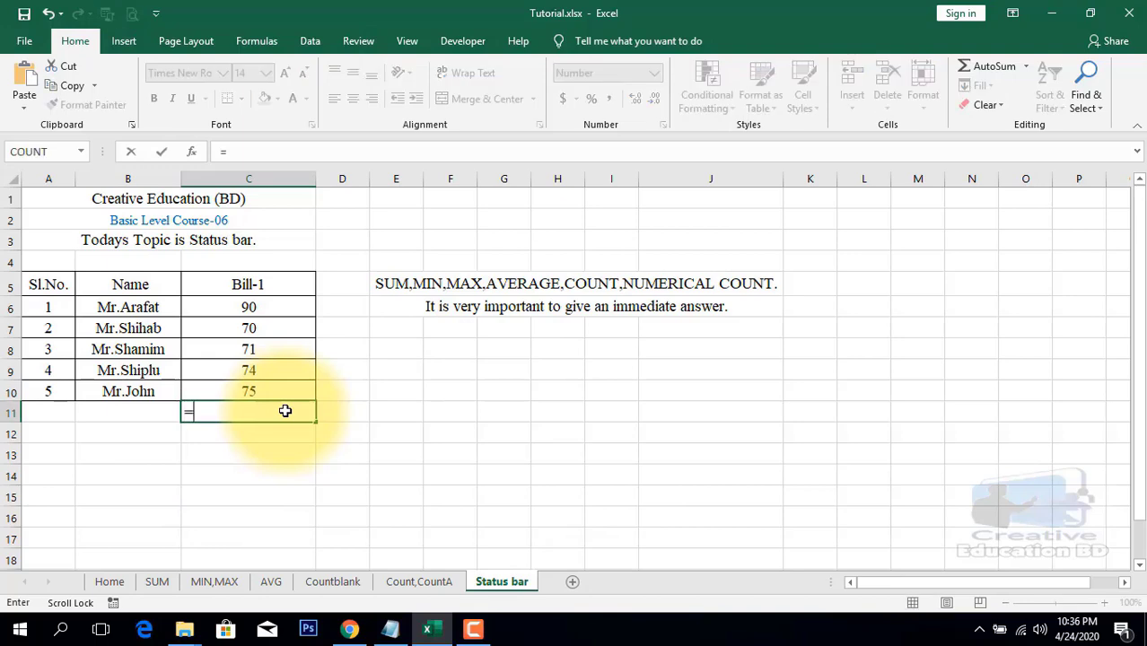
type("ave")
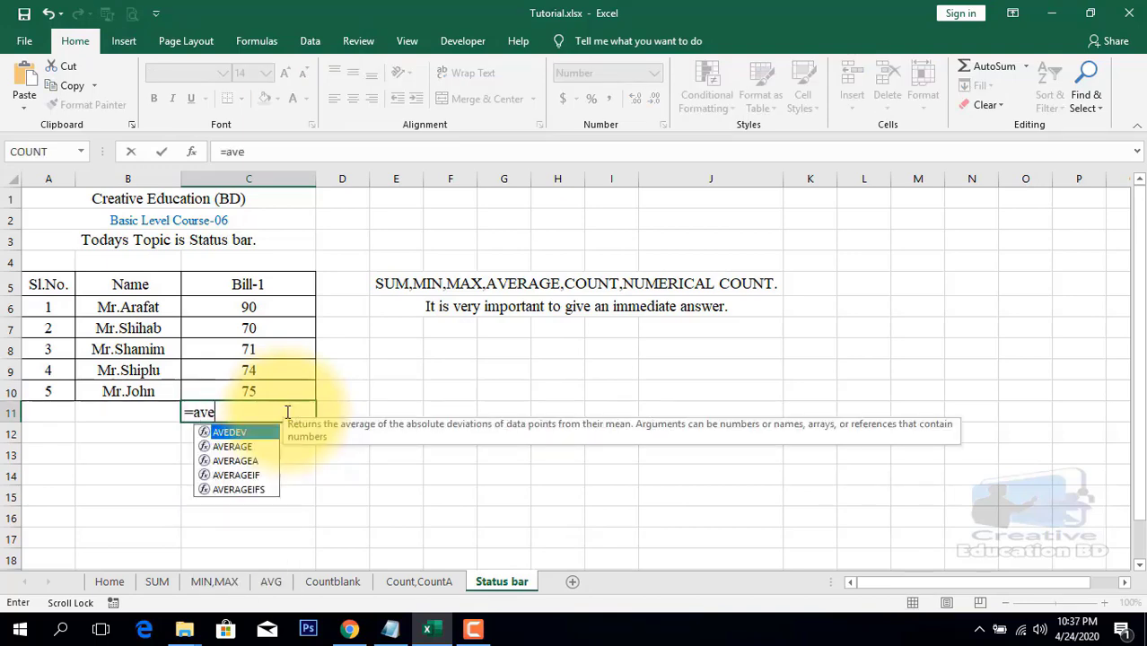
key("Down")
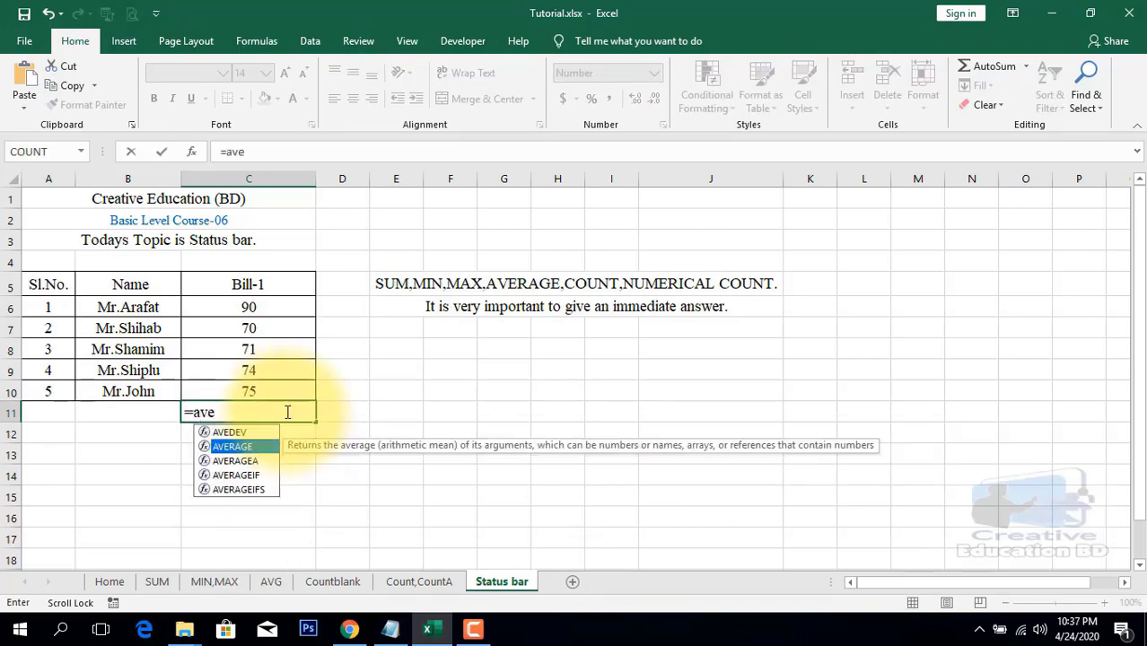
key("Tab")
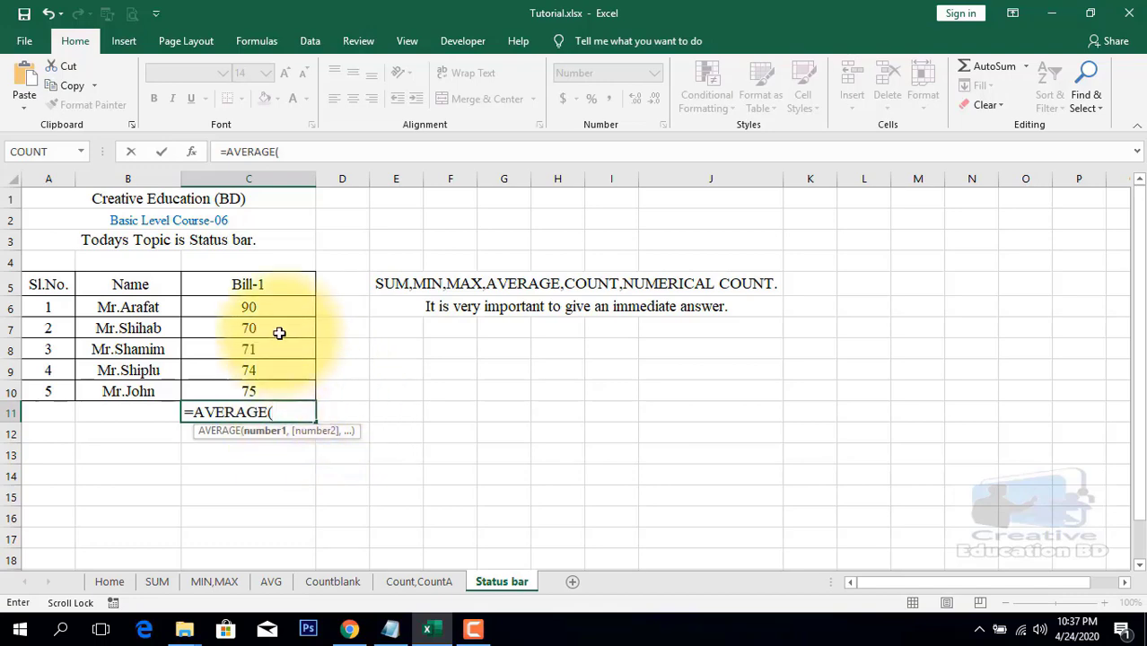
left_click_drag(249, 307, 255, 388)
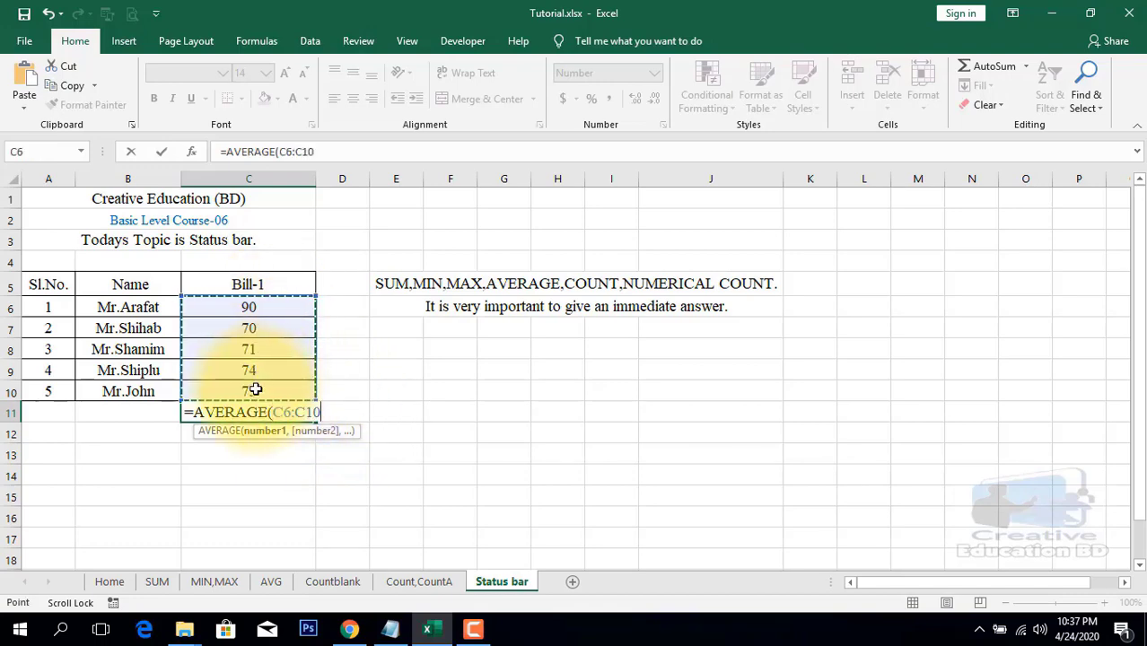
key("Return")
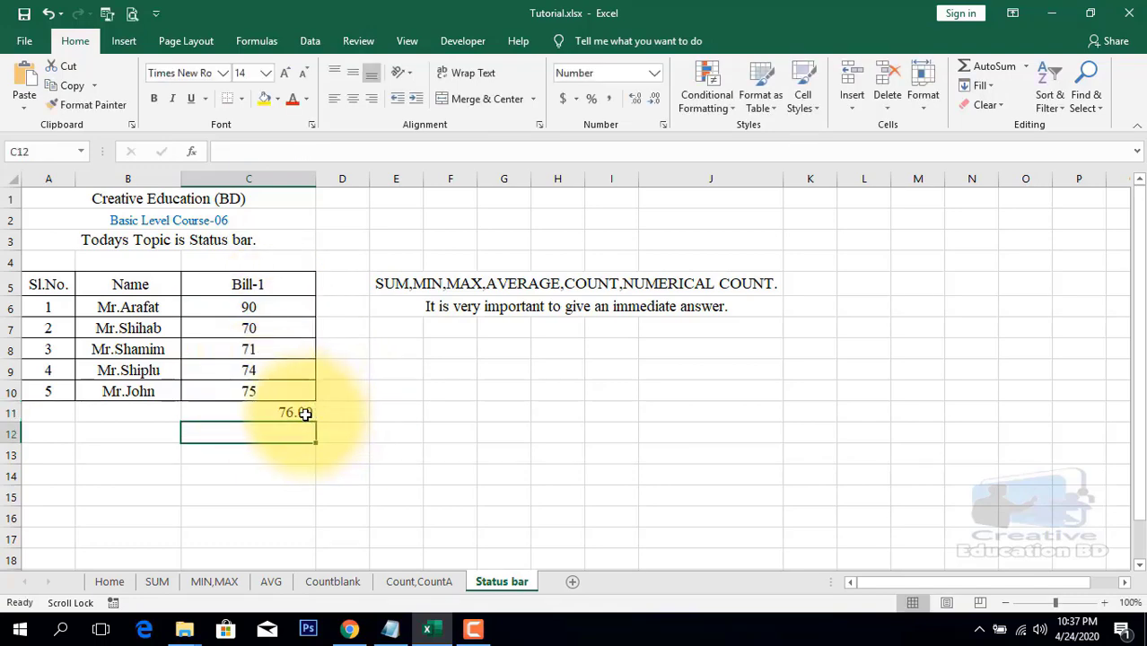
left_click(306, 412)
left_click(353, 97)
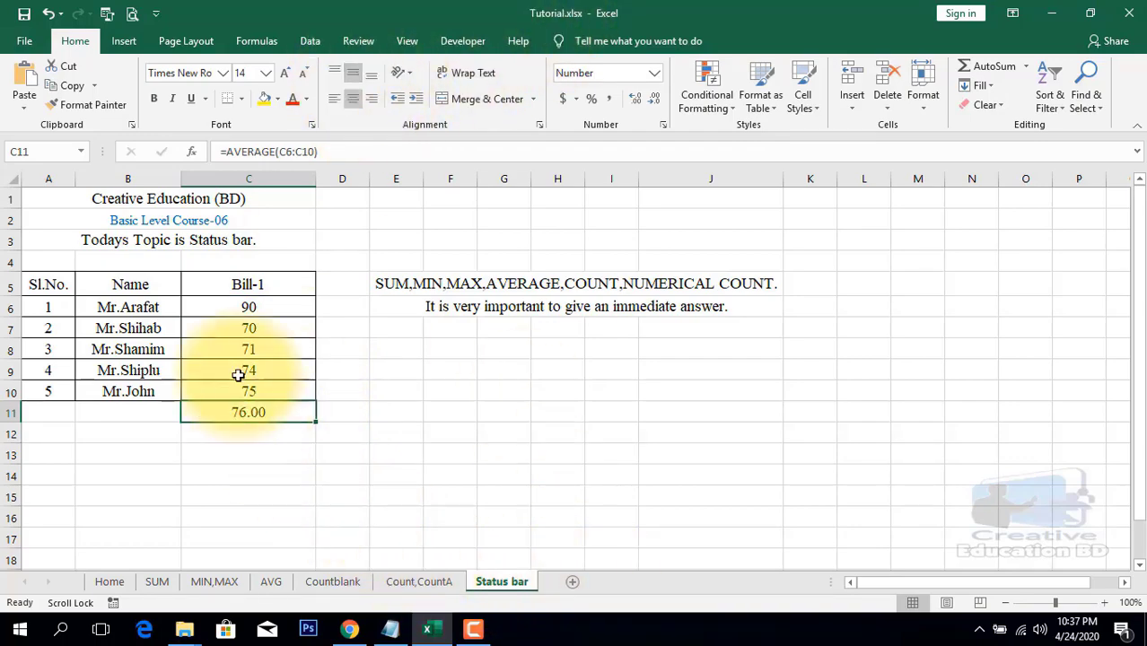
- Reselect C6:C10 to check its statistics, then delete the average formula from C11
left_click_drag(266, 307, 261, 404)
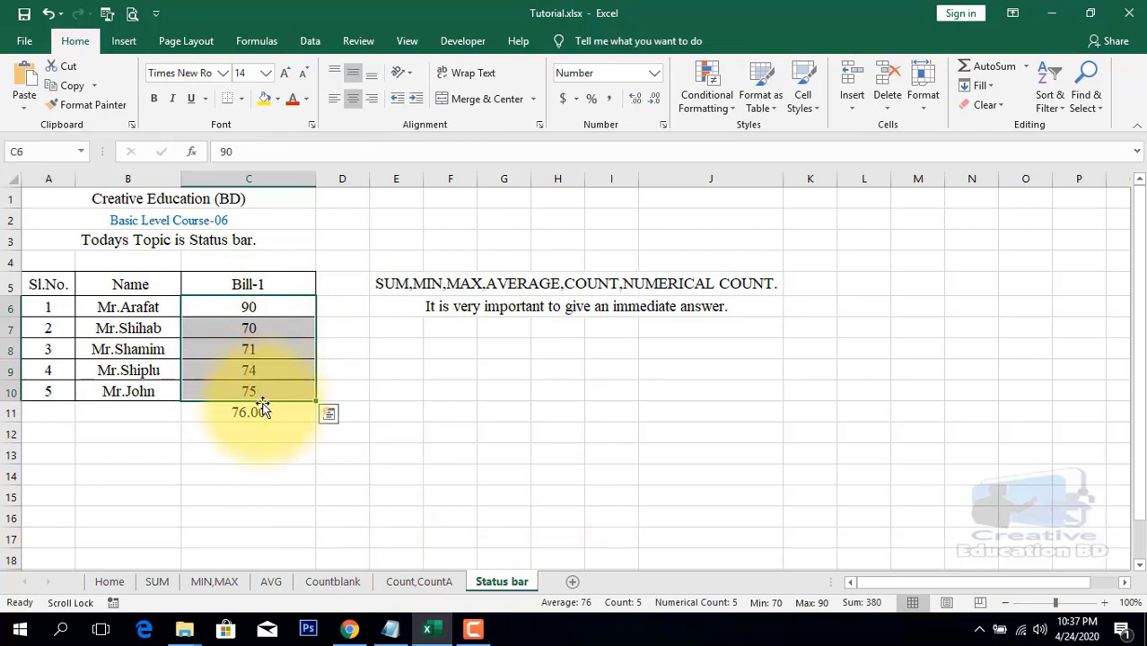
left_click(261, 415)
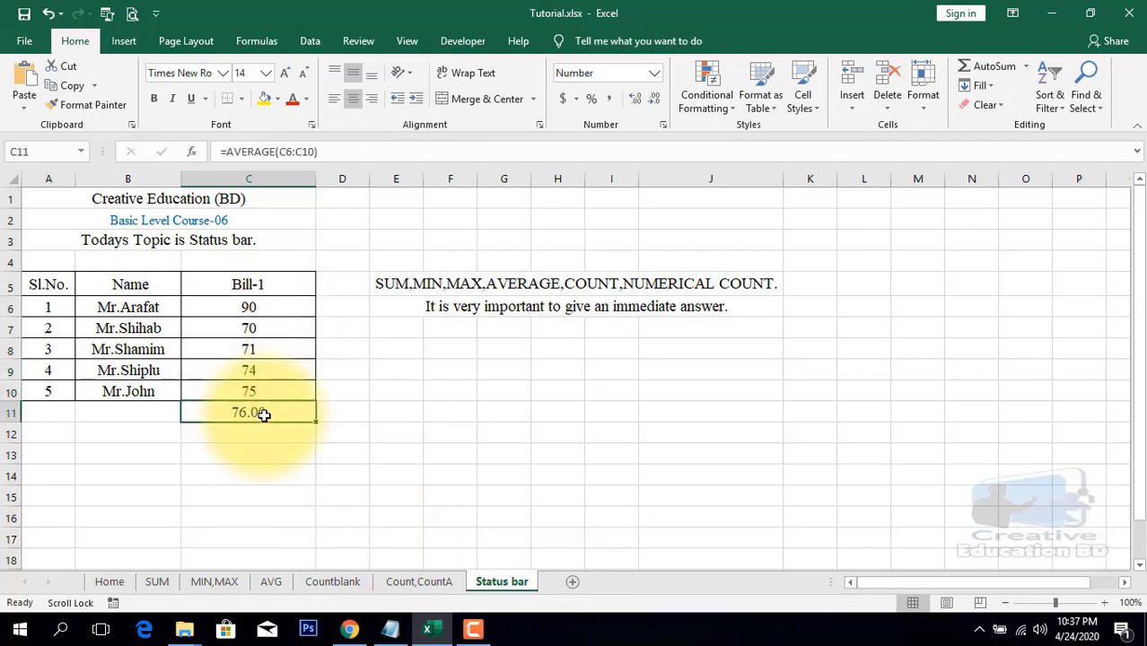
key("Delete")
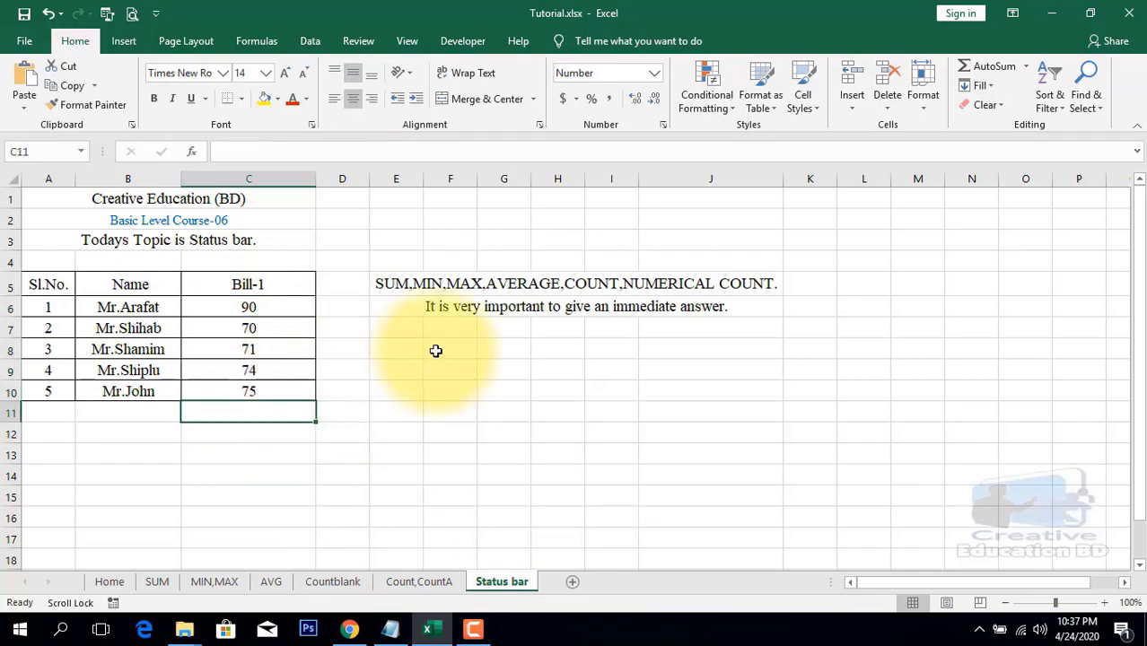
- Briefly fill C7 (70) yellow and remove it, then reselect C6:C10 to read average 76, count 5, sum 380
left_click_drag(259, 310, 262, 389)
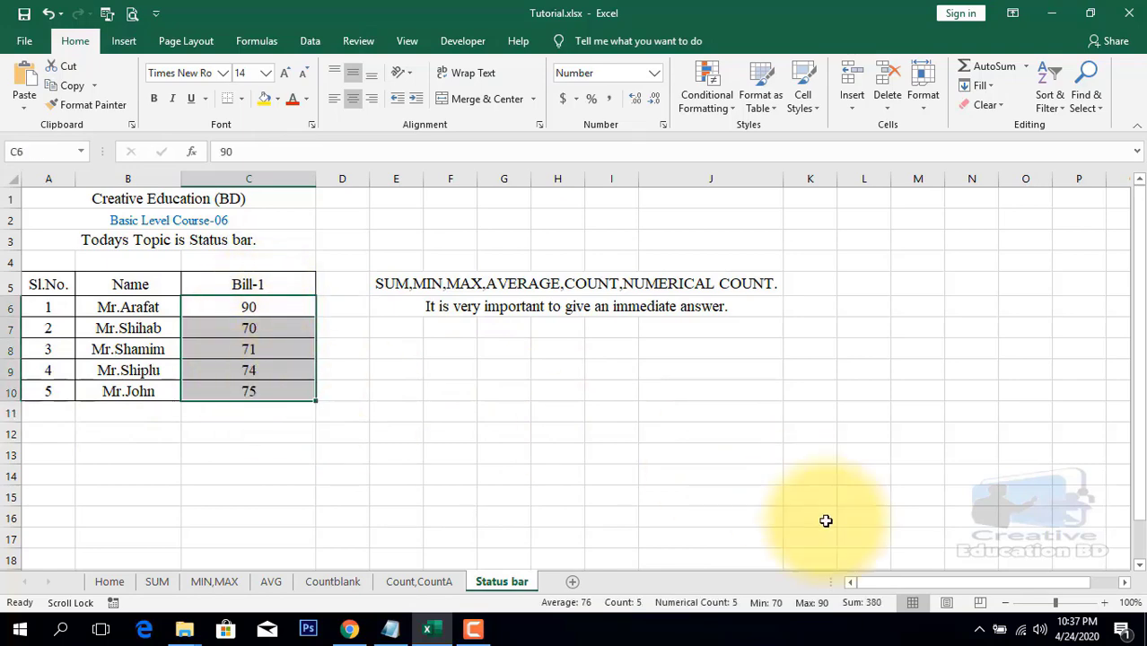
mouse_move(636, 609)
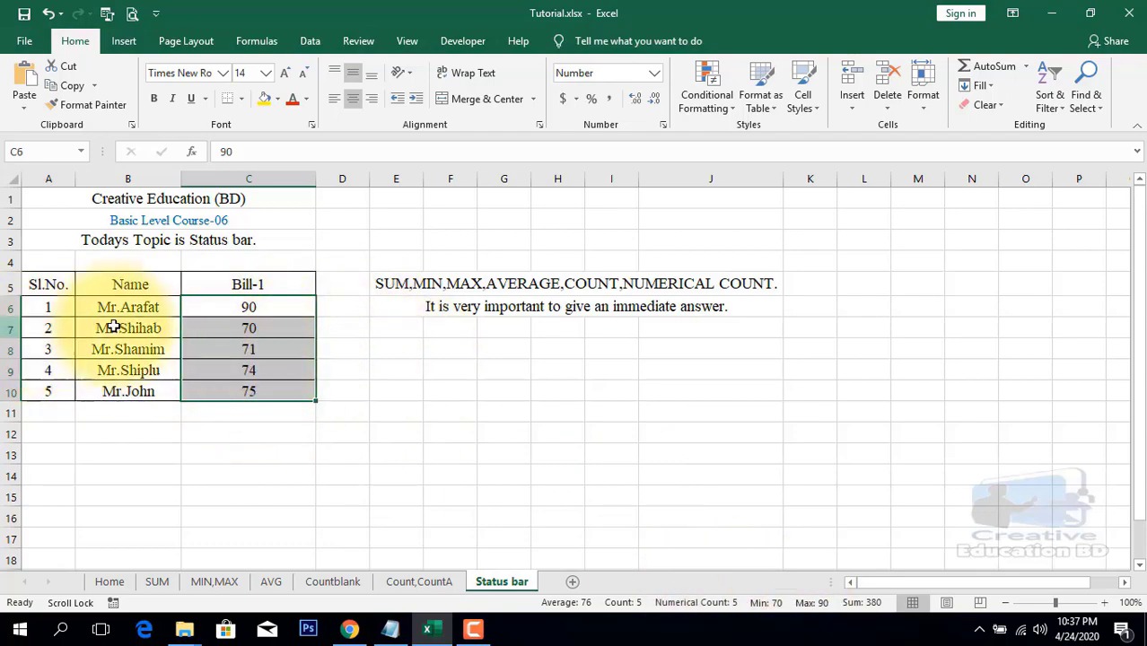
left_click(245, 327)
left_click(258, 101)
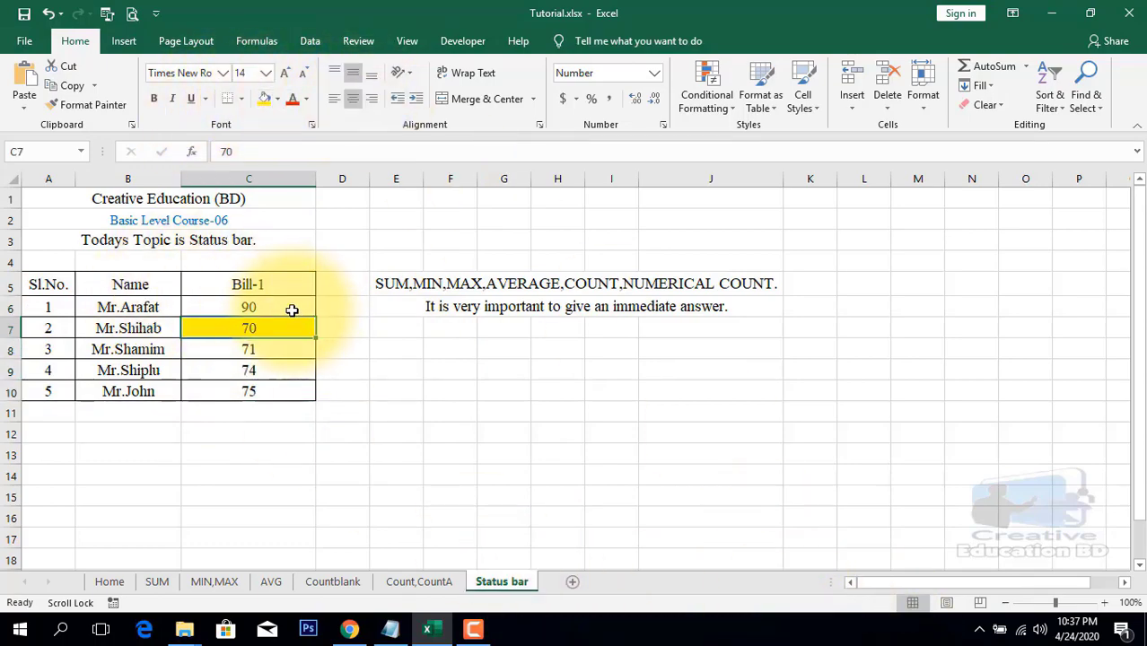
left_click(278, 99)
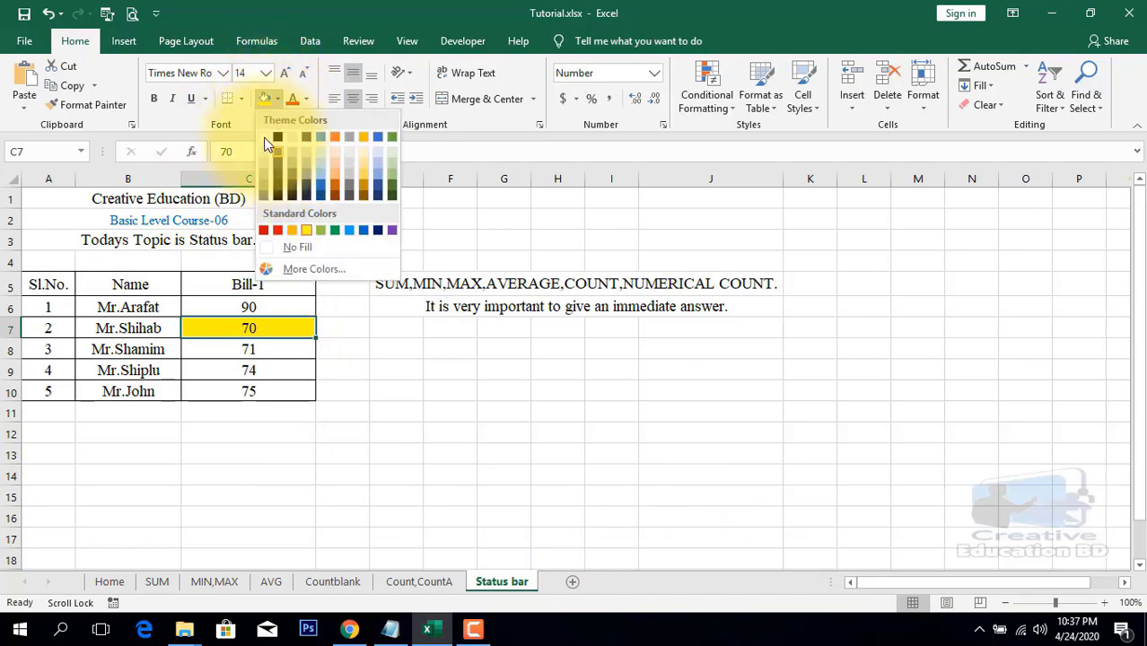
left_click(264, 138)
left_click_drag(264, 307, 268, 409)
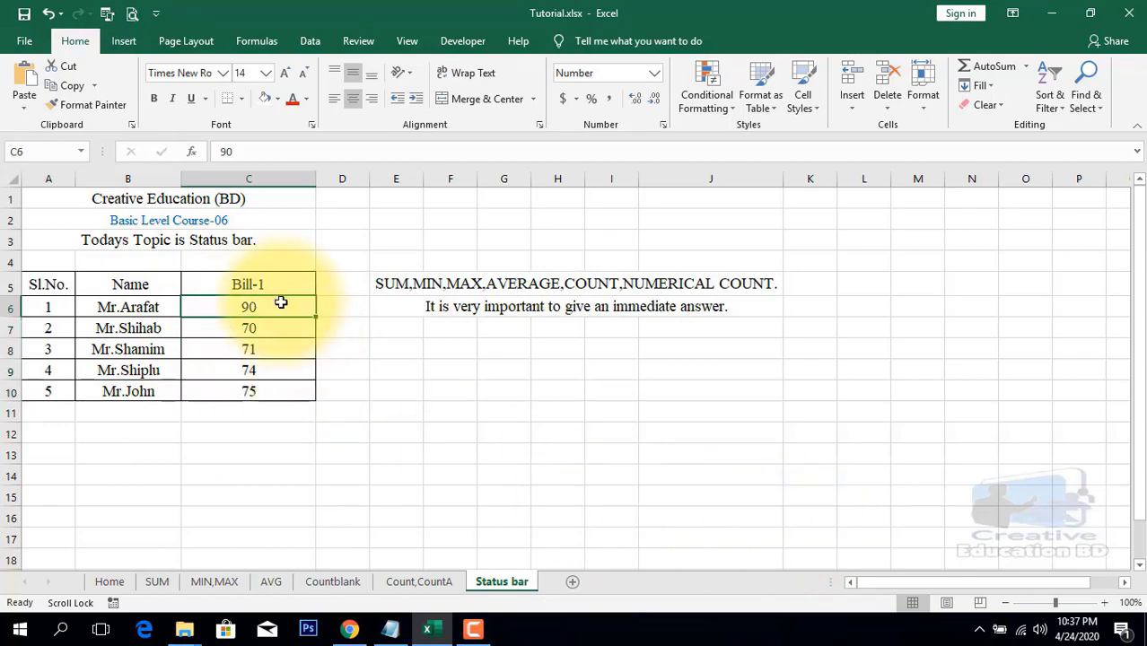
left_click_drag(279, 301, 281, 396)
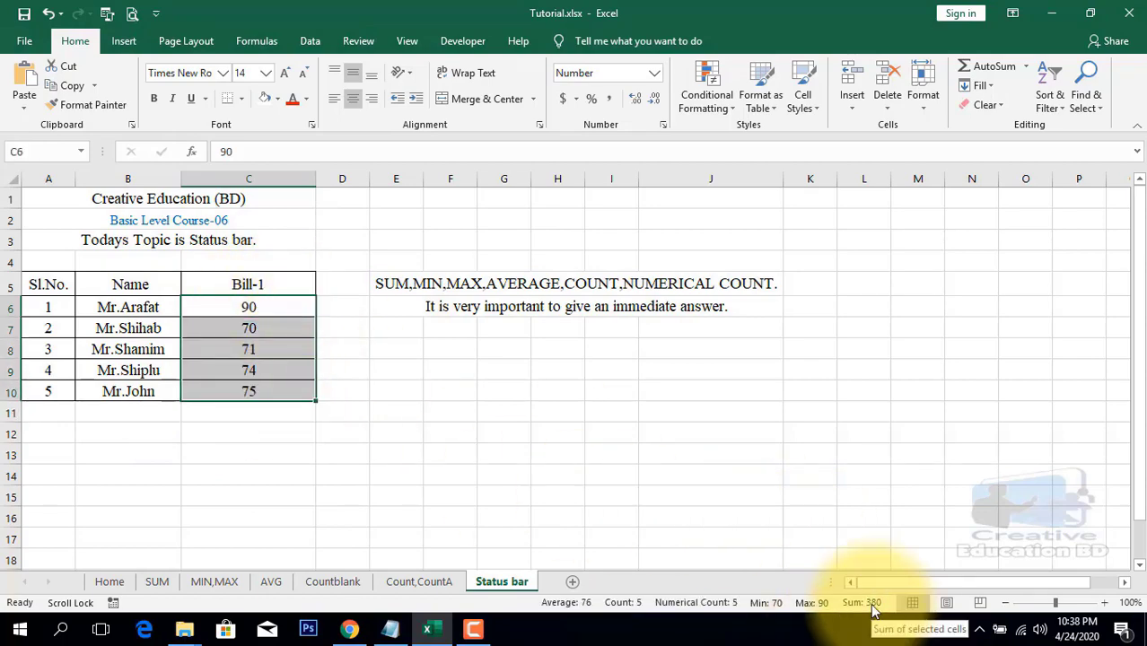
- Insert an AutoSum total of C6:C10 into C11
left_click(269, 414)
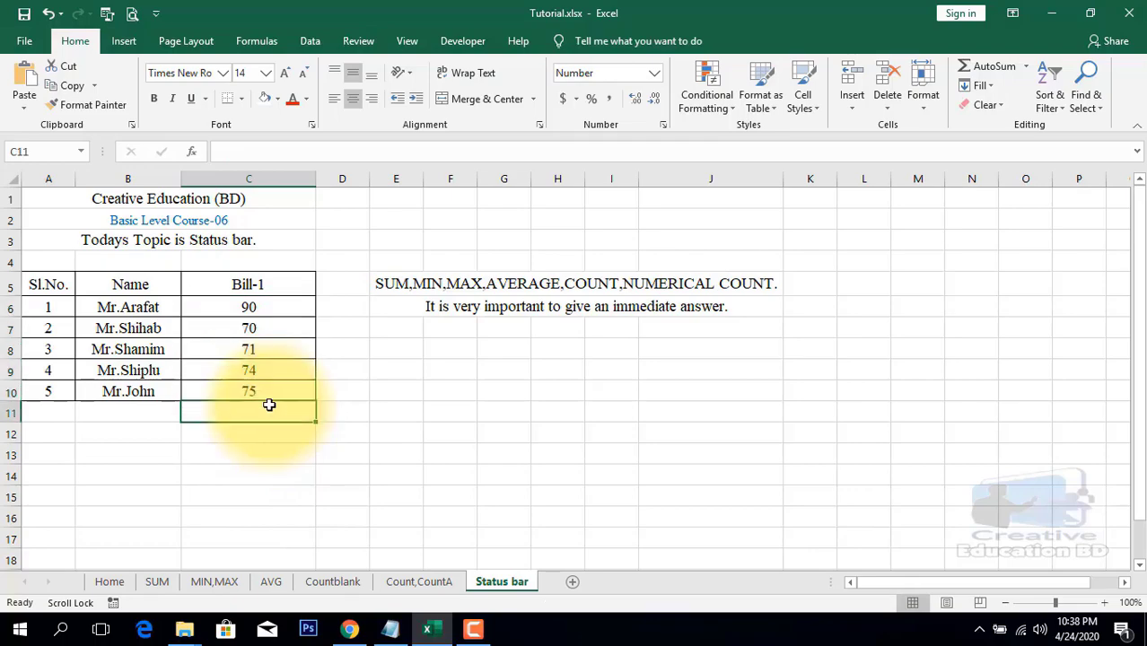
left_click(983, 68)
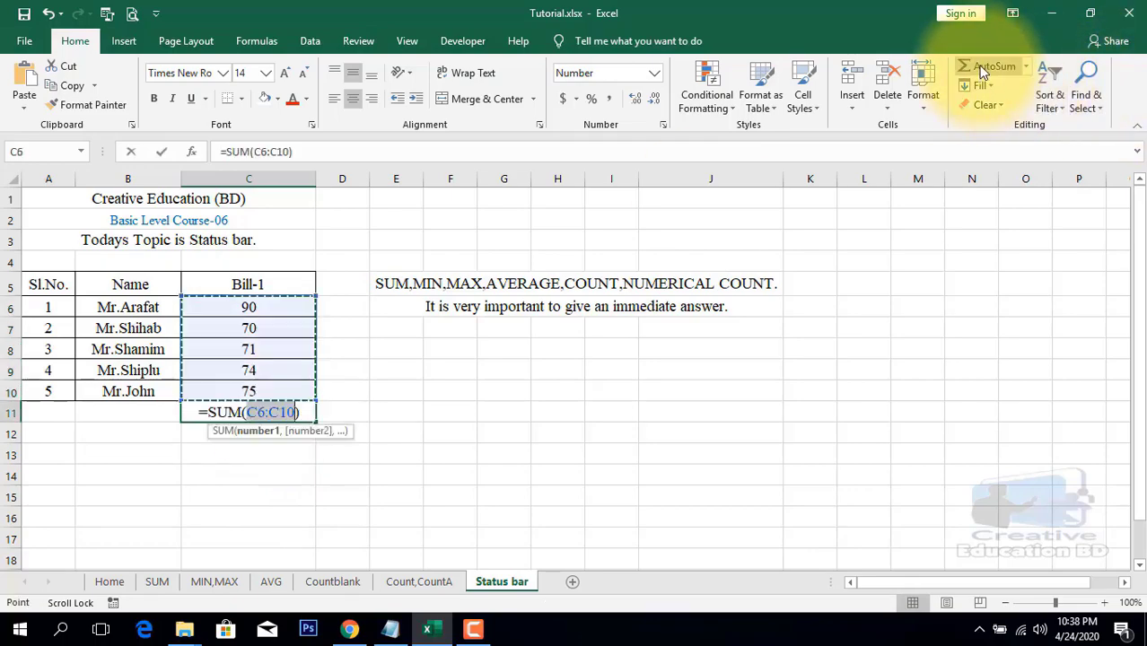
key("Return")
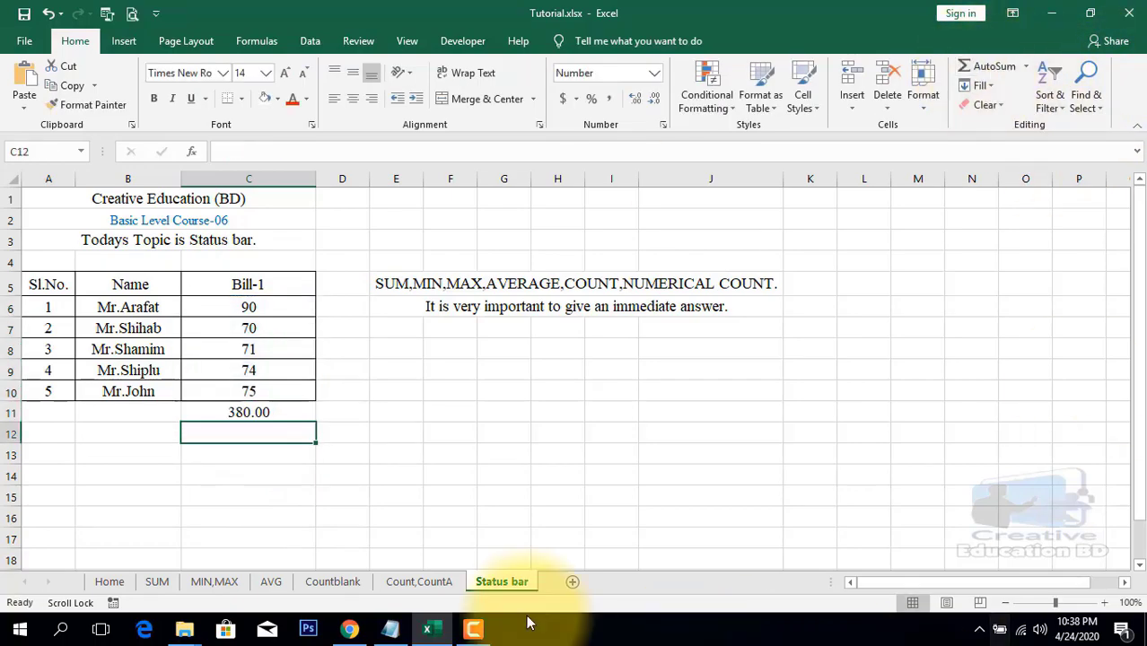
- Show the C11 total as 380 with no decimals, then reselect C6:C10 to check the status bar
left_click(232, 412)
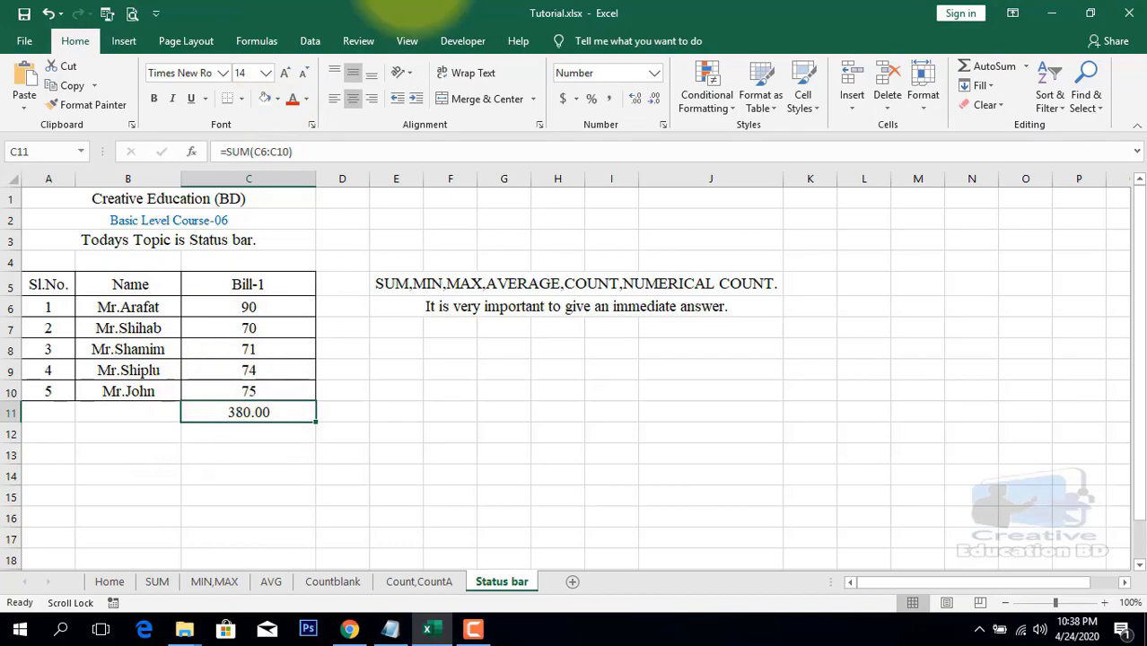
left_click(655, 100)
left_click(655, 101)
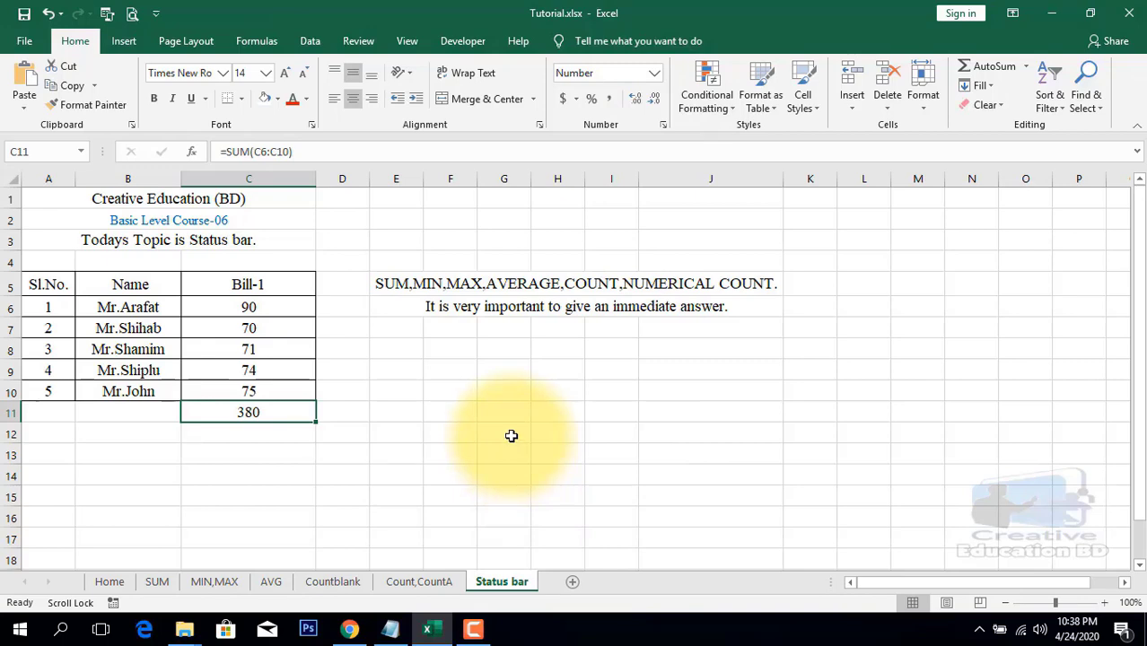
left_click(476, 307)
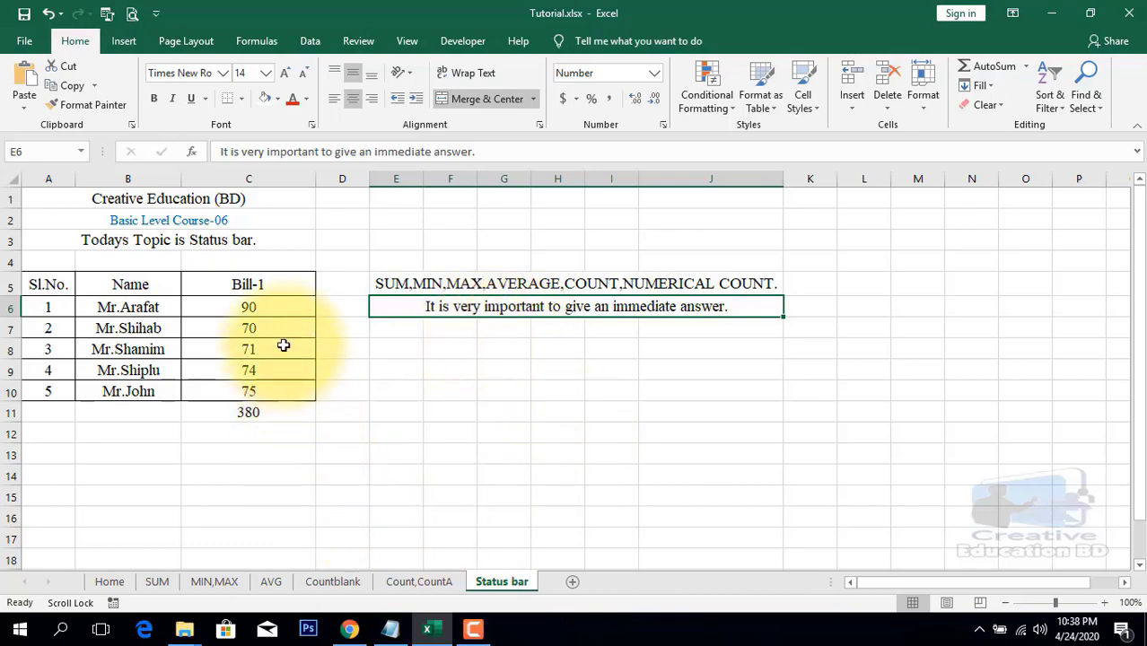
left_click_drag(277, 307, 275, 392)
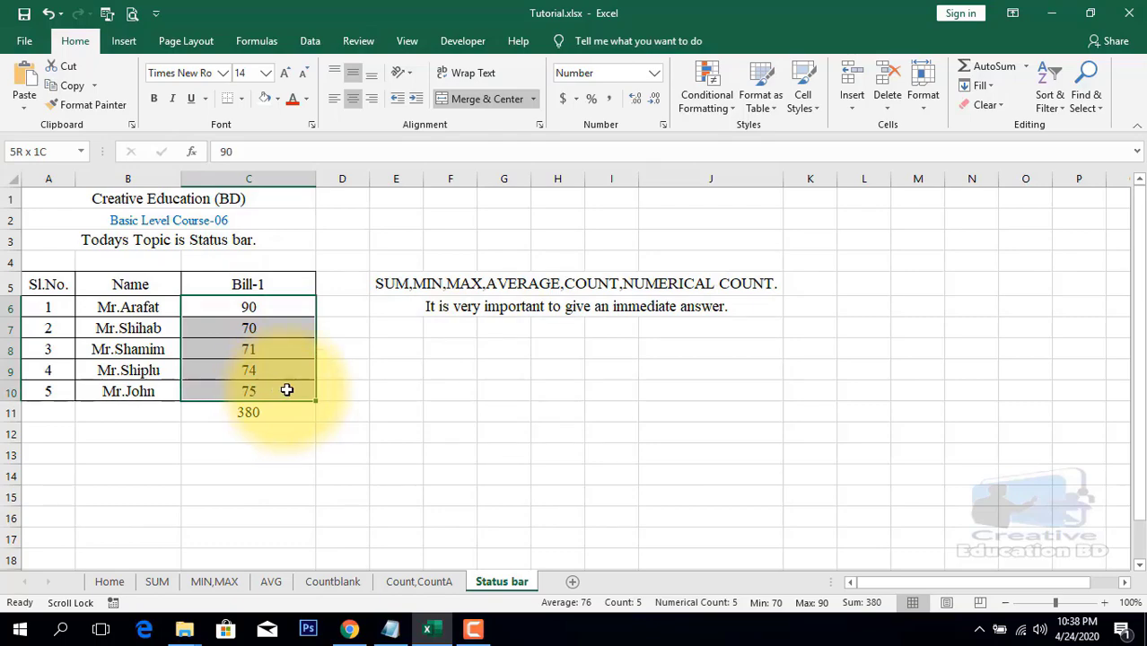
right_click(783, 608)
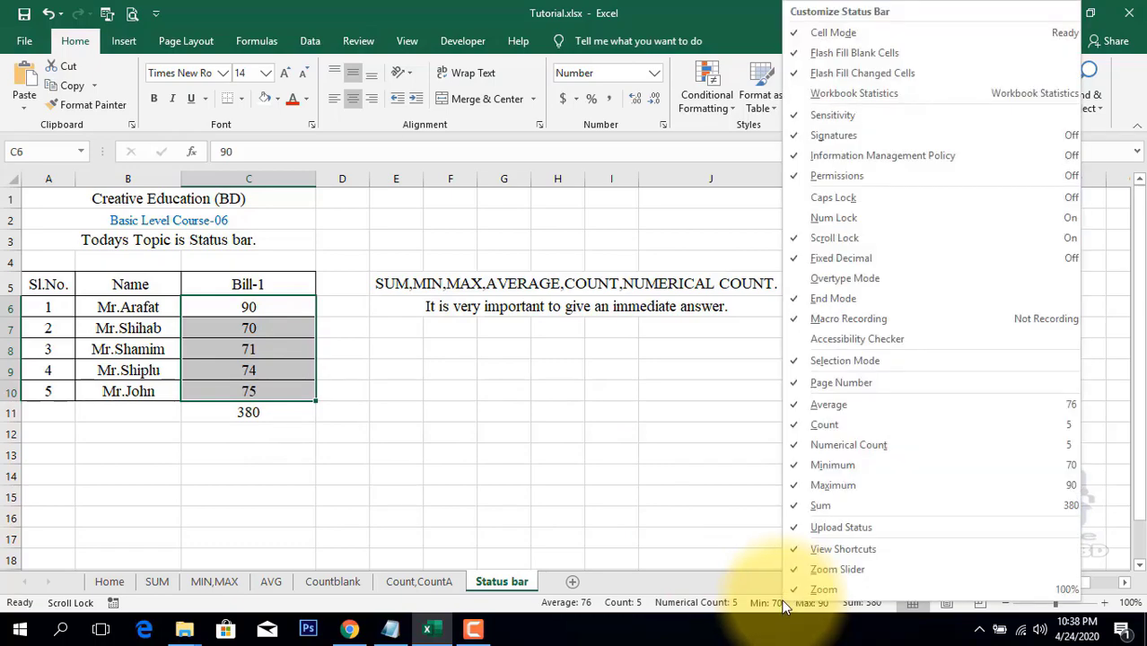
left_click(829, 505)
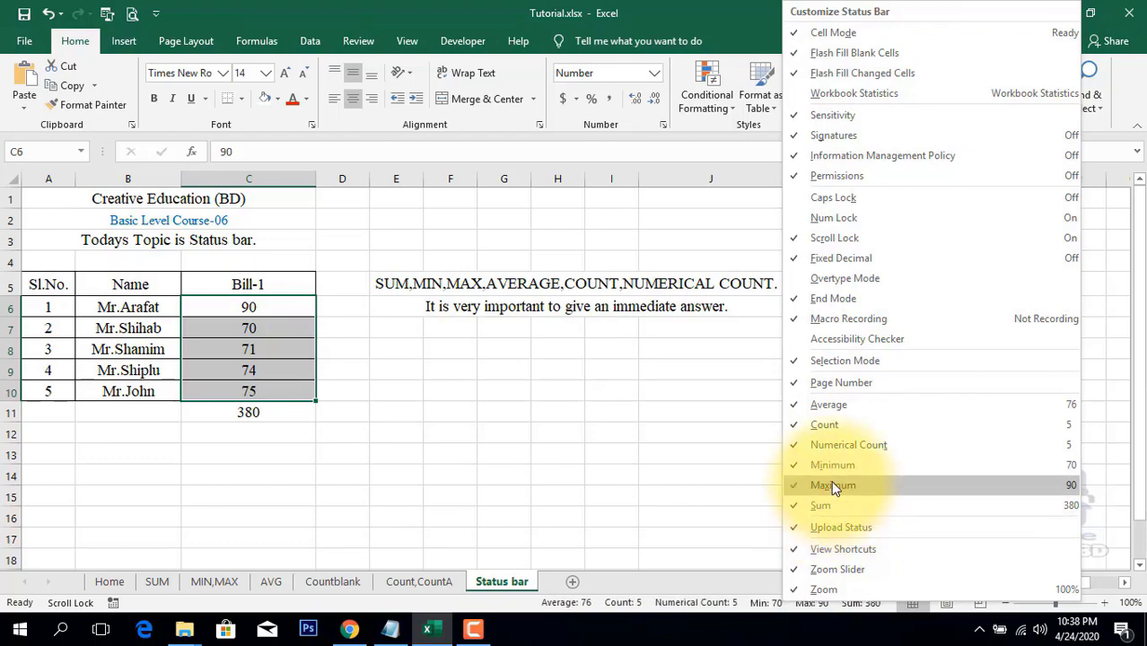
right_click(718, 615)
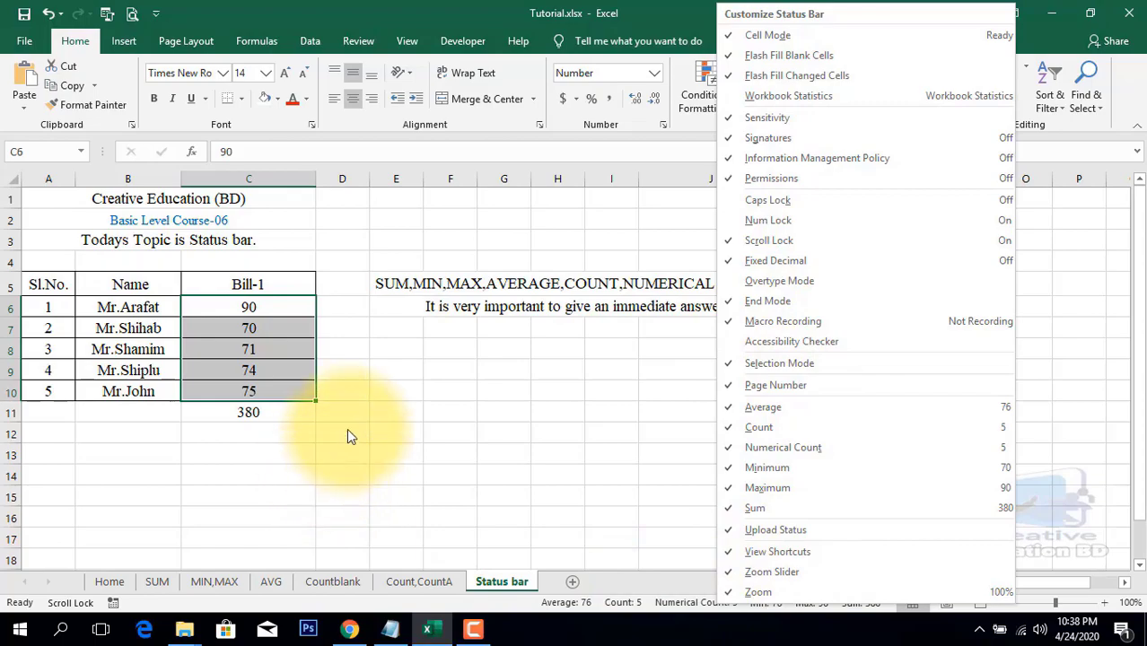
left_click(395, 434)
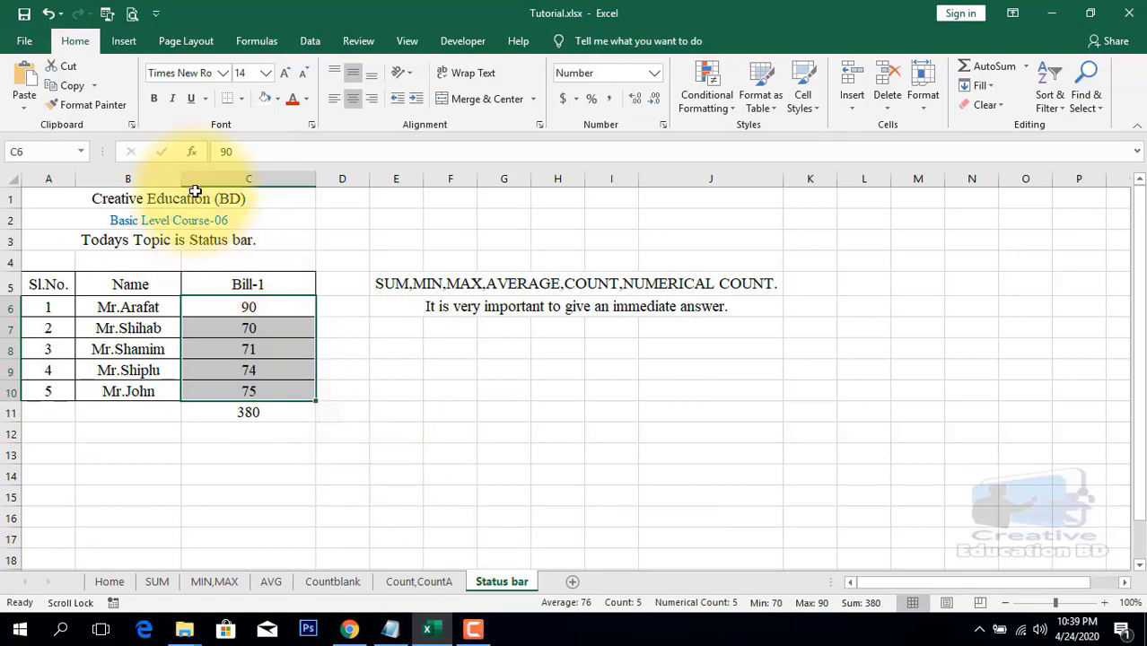
left_click(249, 198)
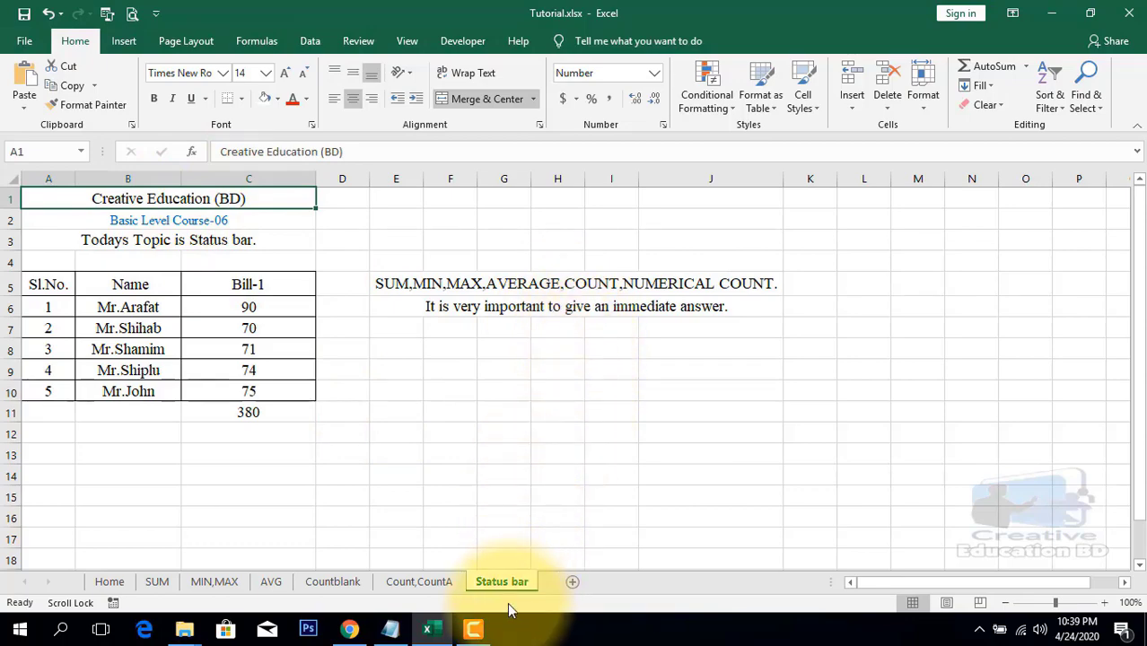